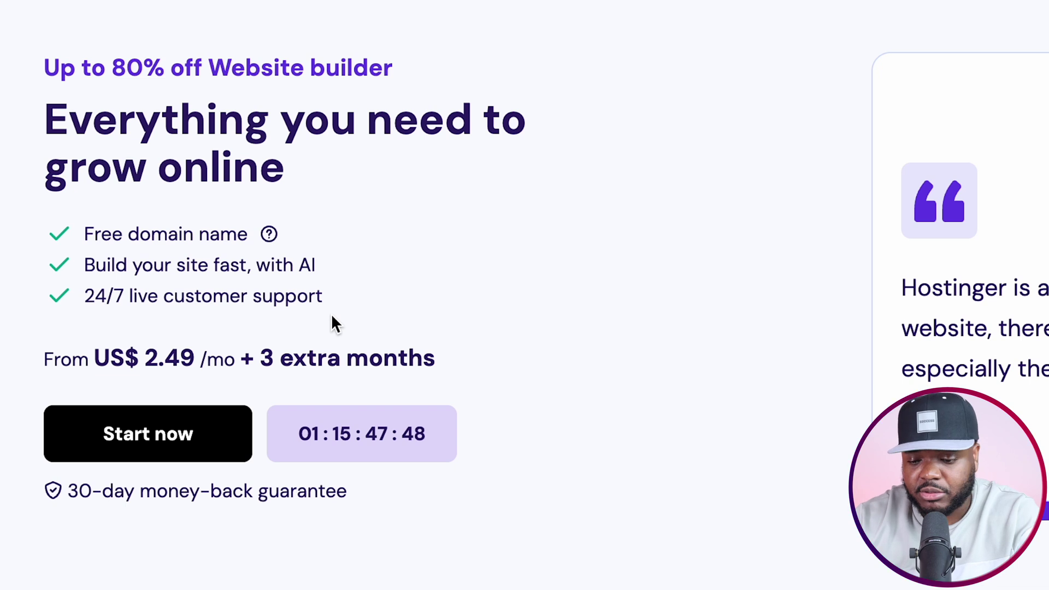
# Step: Start from the website builder offer and choose the Business Website Builder plan
pyautogui.moveTo(253, 359); pyautogui.dragTo(306, 358)
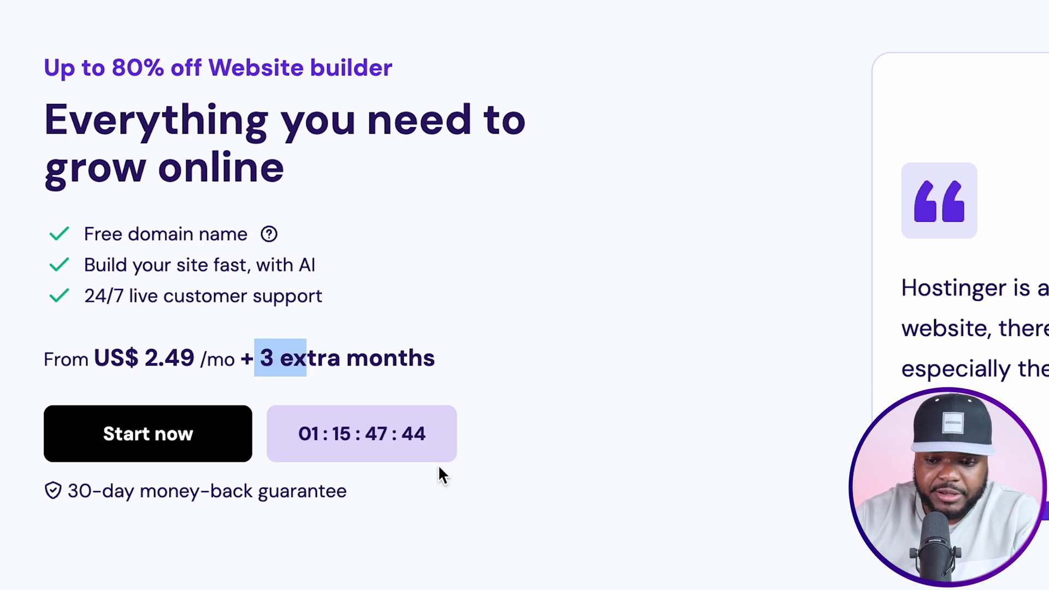
pyautogui.moveTo(94, 234); pyautogui.dragTo(235, 234)
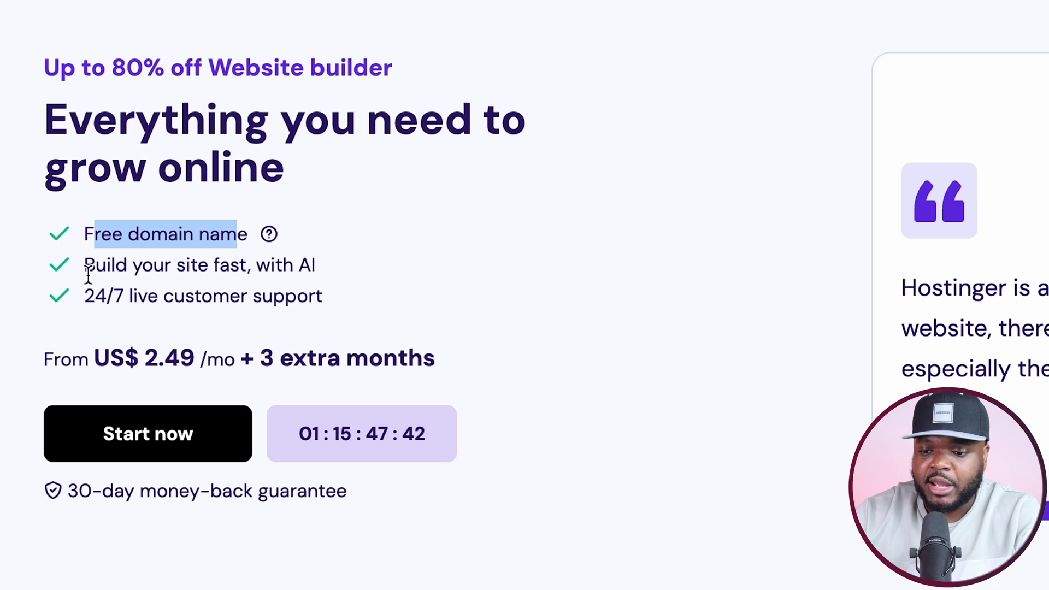
pyautogui.moveTo(88, 267); pyautogui.dragTo(190, 266)
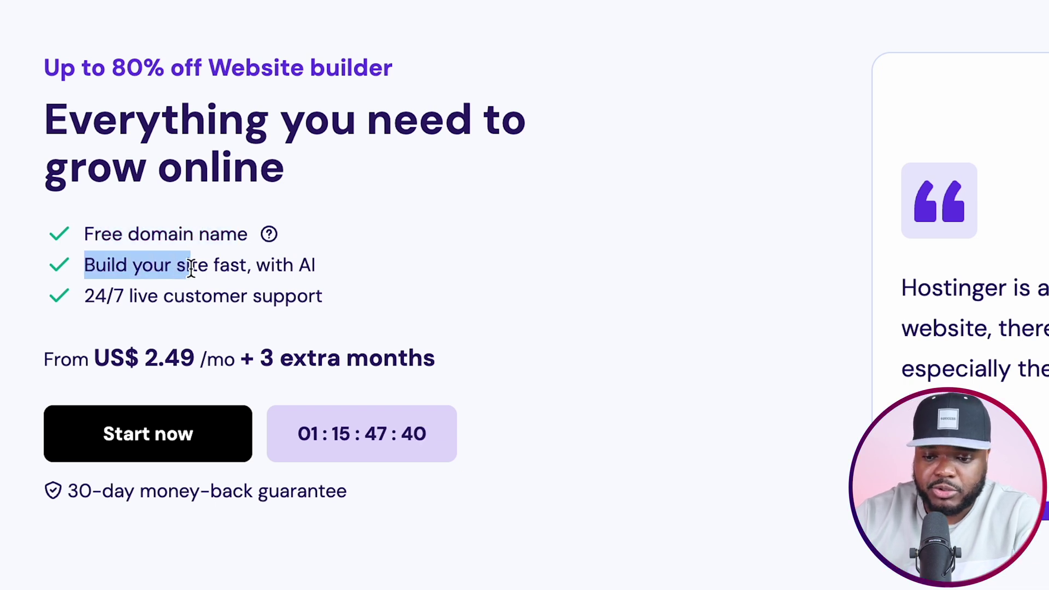
pyautogui.moveTo(257, 262); pyautogui.dragTo(317, 266)
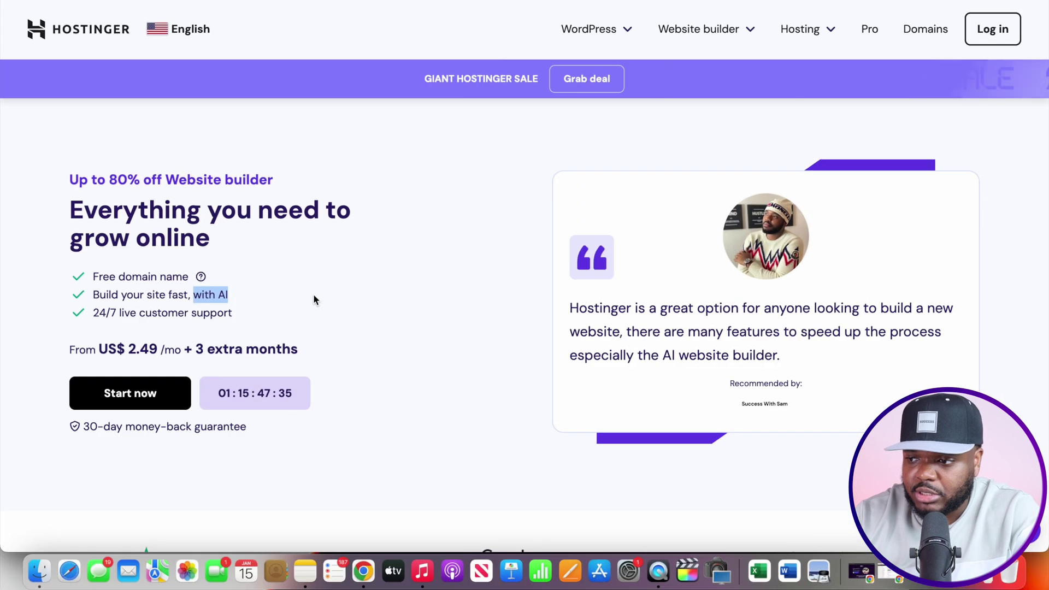
pyautogui.click(126, 406)
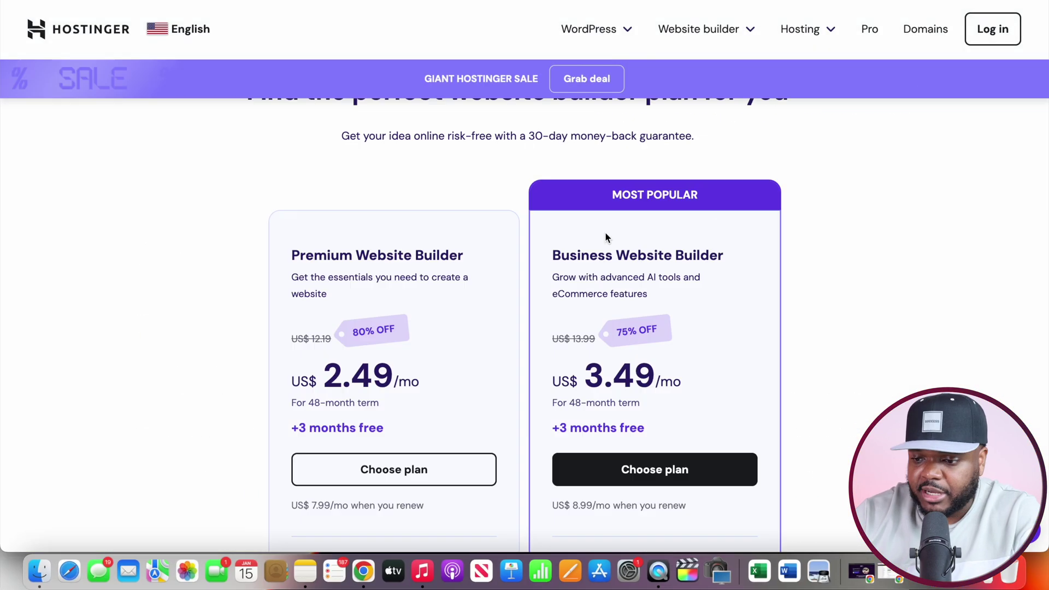
pyautogui.moveTo(561, 232)
pyautogui.mouseDown()
pyautogui.moveTo(729, 230)
pyautogui.moveTo(551, 230)
pyautogui.mouseUp()
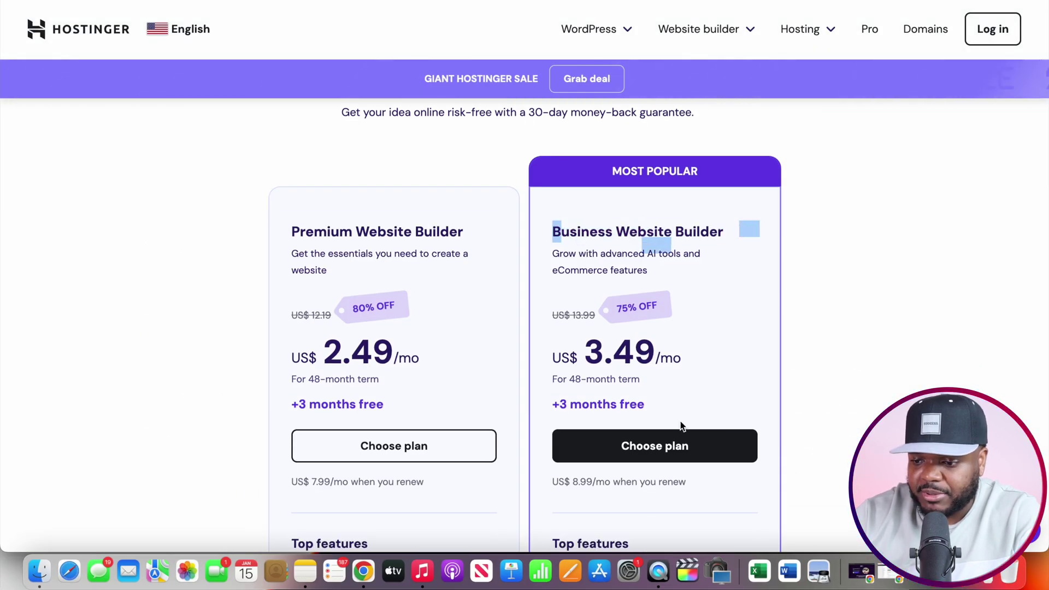
pyautogui.click(724, 447)
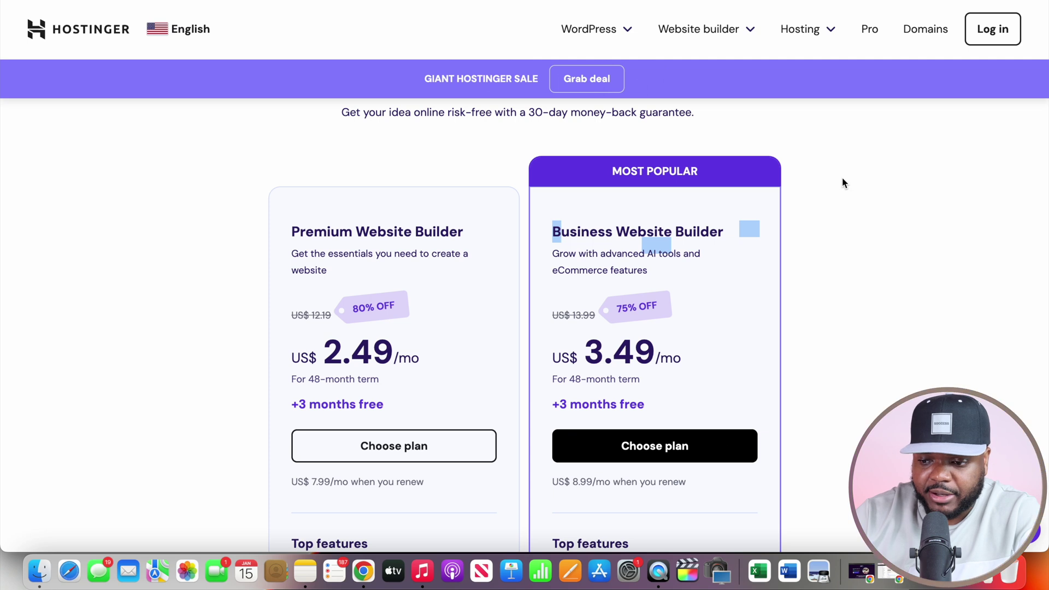
# Step: Set the Business Web Hosting period in the cart to 24 months and check the plan discount
pyautogui.click(232, 335)
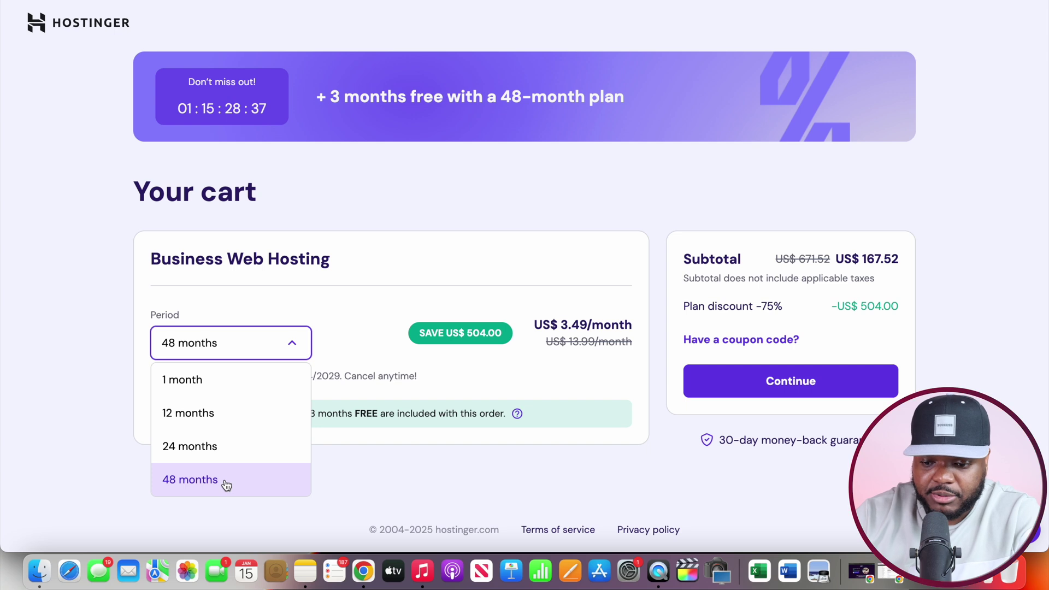
pyautogui.click(222, 449)
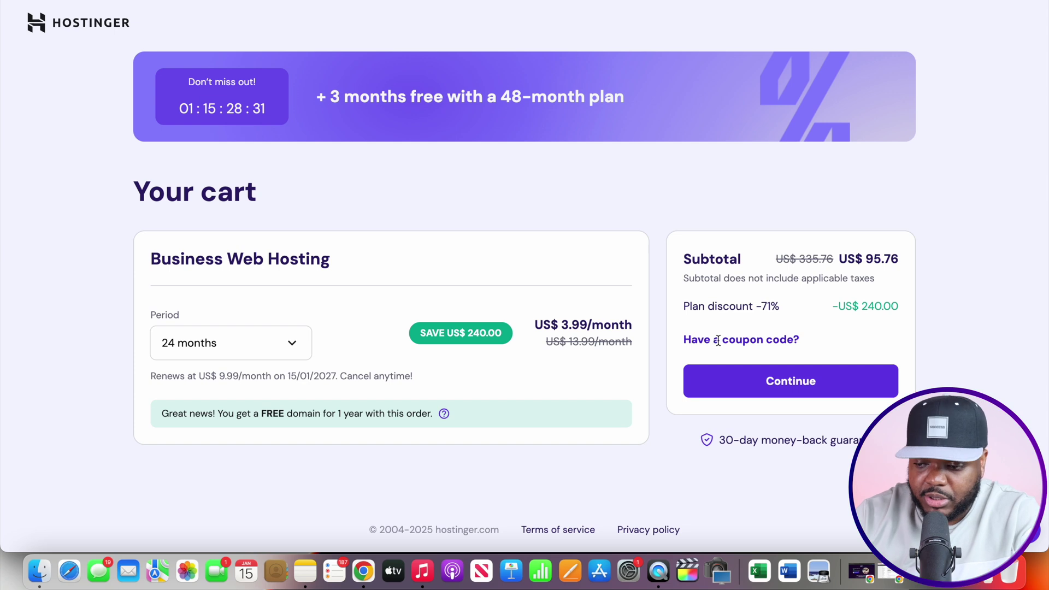
pyautogui.moveTo(906, 309); pyautogui.dragTo(844, 307)
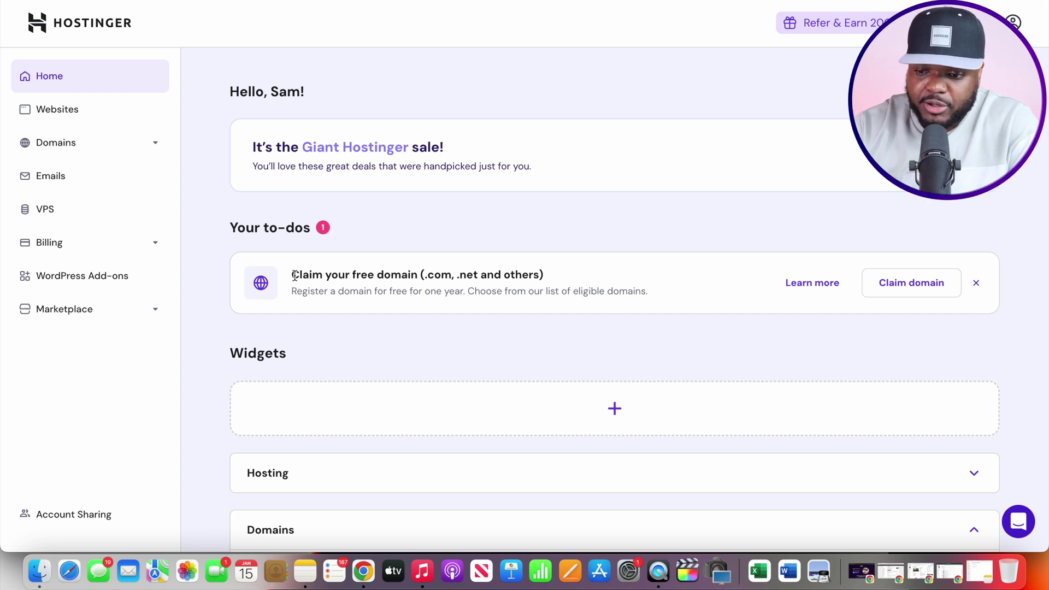
# Step: Switch to ChatGPT and submit "give me 10 available domain name for a website that is focused on personal finance education"
pyautogui.moveTo(291, 275); pyautogui.dragTo(408, 275)
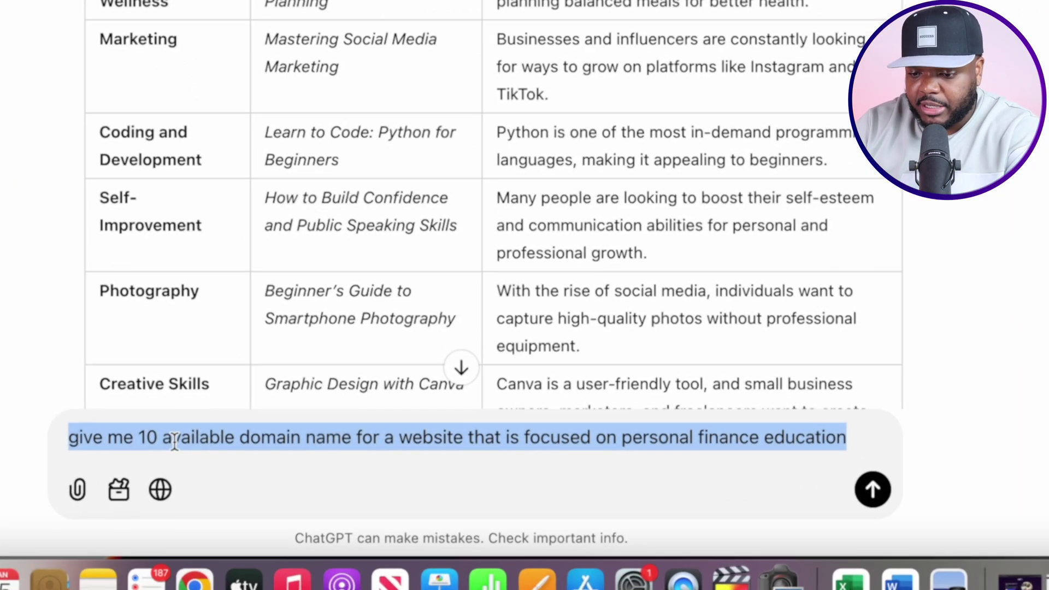
pyautogui.click(319, 478)
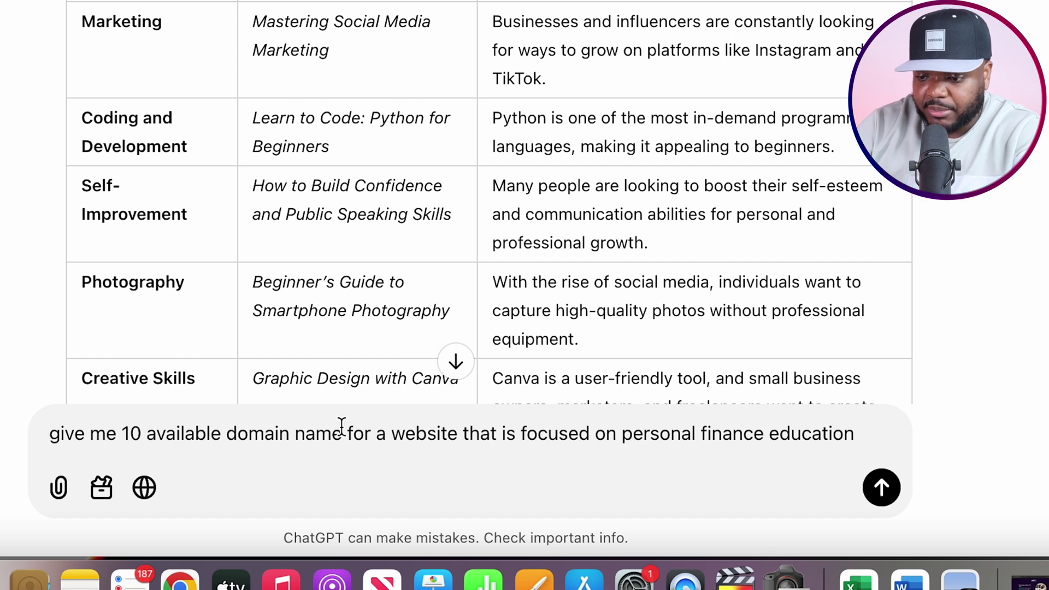
pyautogui.moveTo(520, 433); pyautogui.dragTo(615, 433)
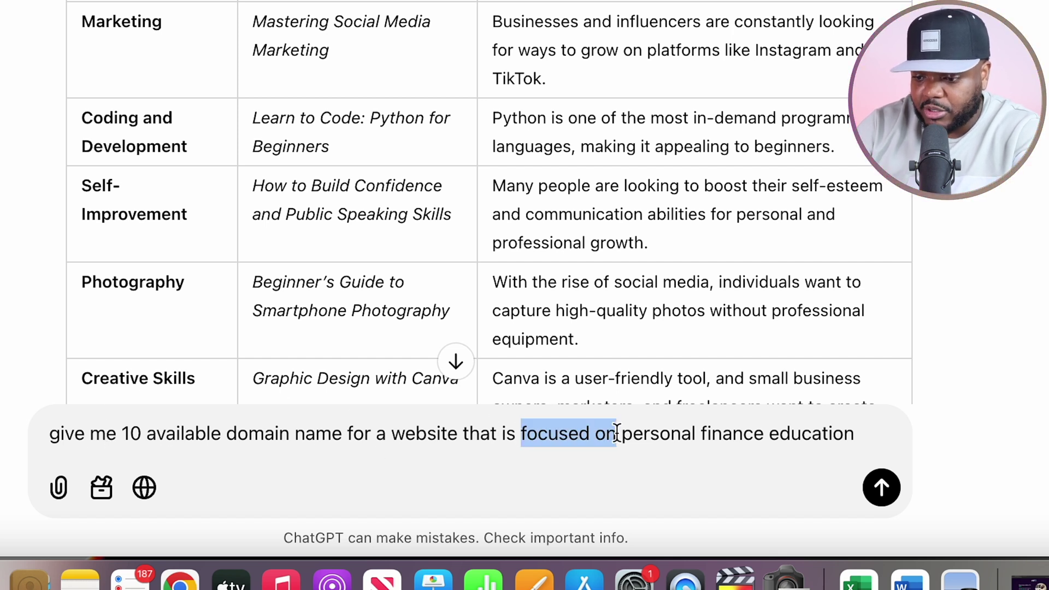
pyautogui.click(882, 488)
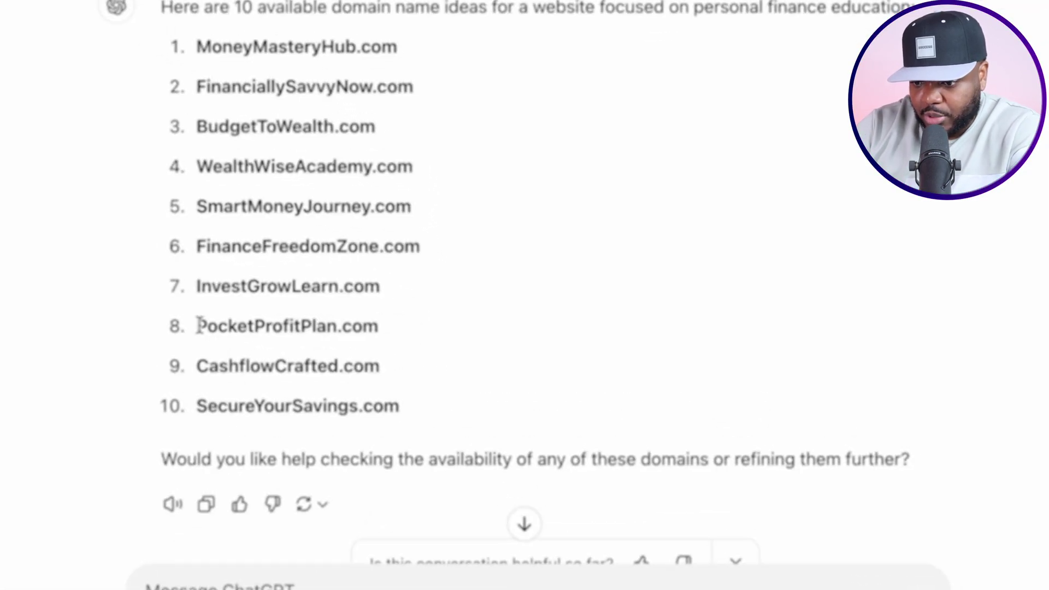
# Step: Copy PocketProfitPlan from the suggested domains, switch back to Hostinger, and check its .com availability for the free domain claim
pyautogui.moveTo(171, 328); pyautogui.dragTo(327, 332)
pyautogui.press('super+c')
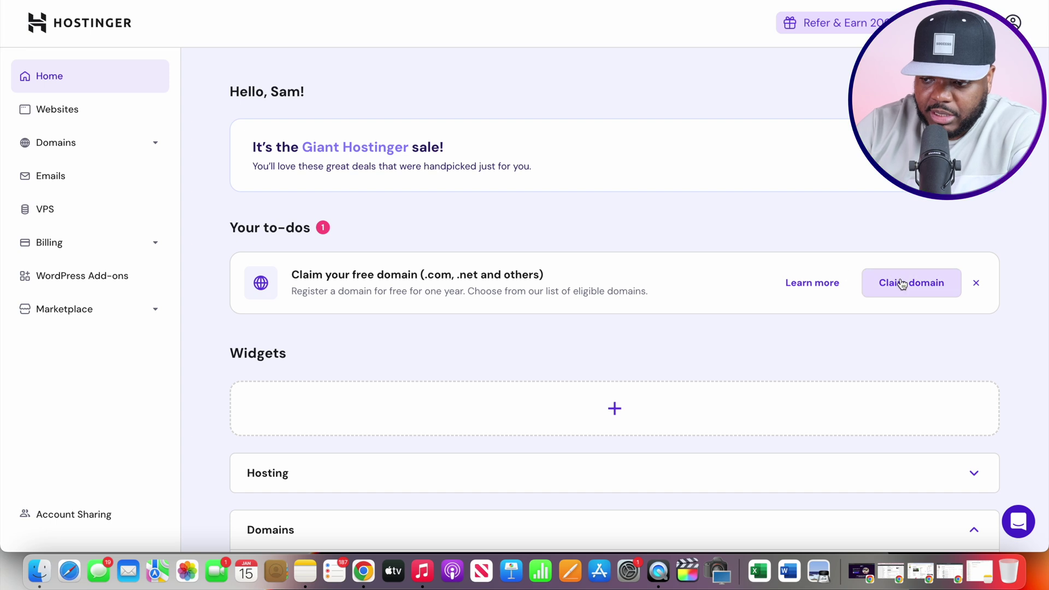
pyautogui.click(902, 284)
pyautogui.click(457, 284)
pyautogui.press('super+v')
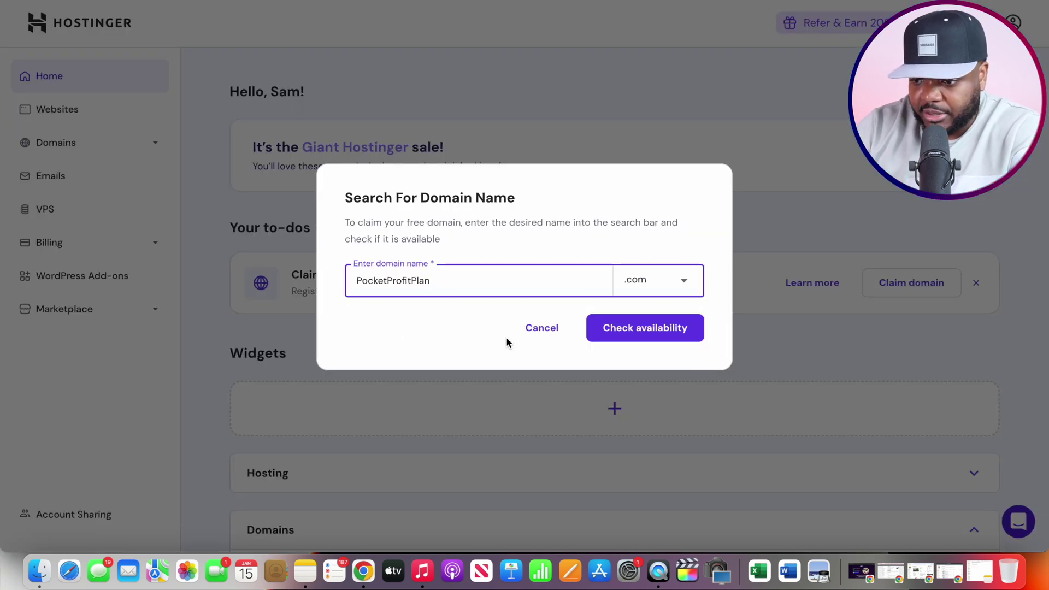
pyautogui.click(648, 338)
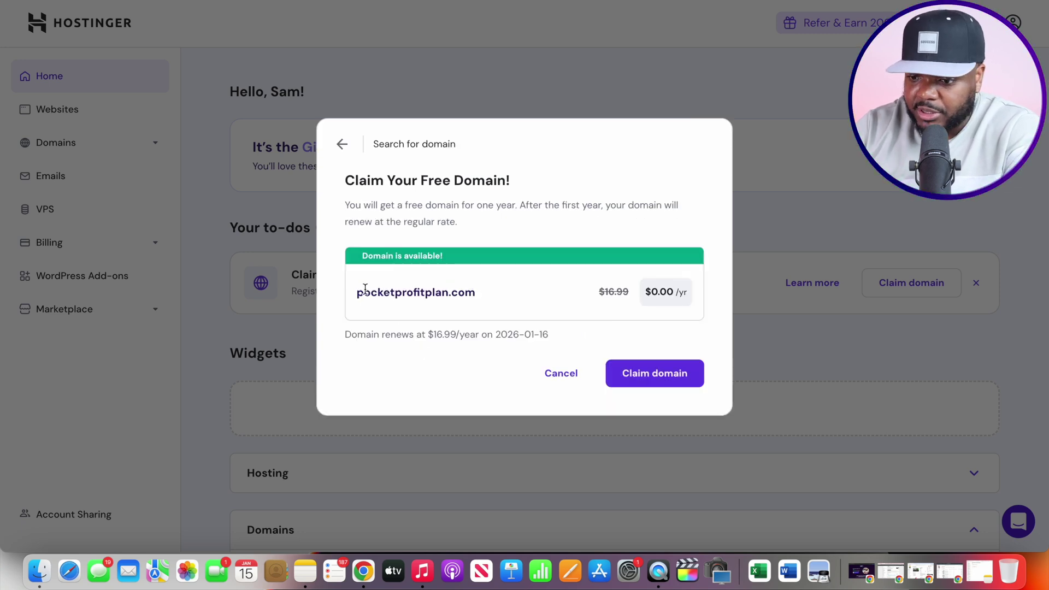
pyautogui.moveTo(358, 293); pyautogui.dragTo(479, 298)
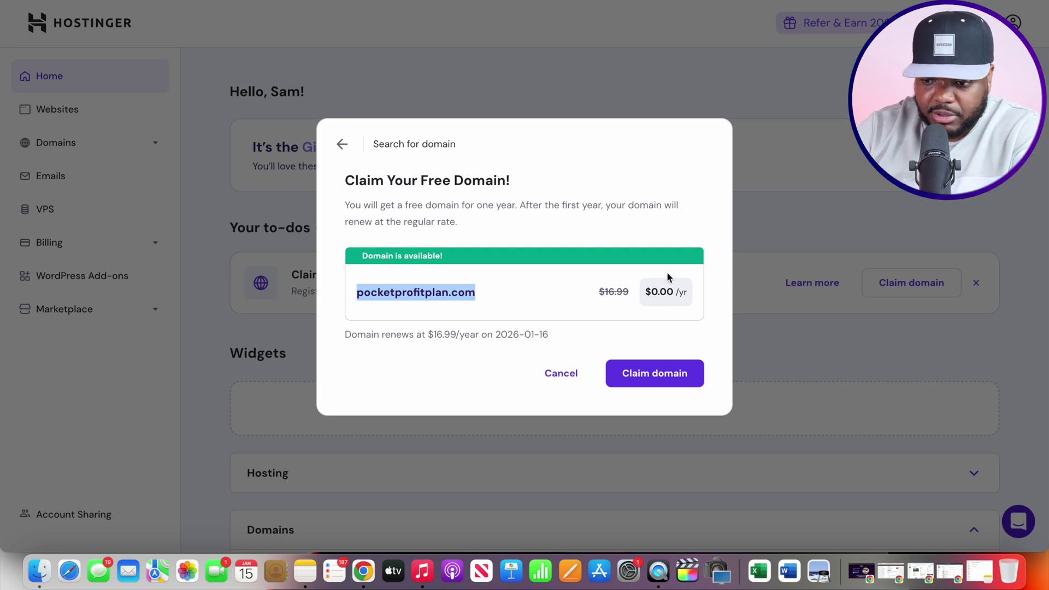
pyautogui.moveTo(358, 179); pyautogui.dragTo(515, 179)
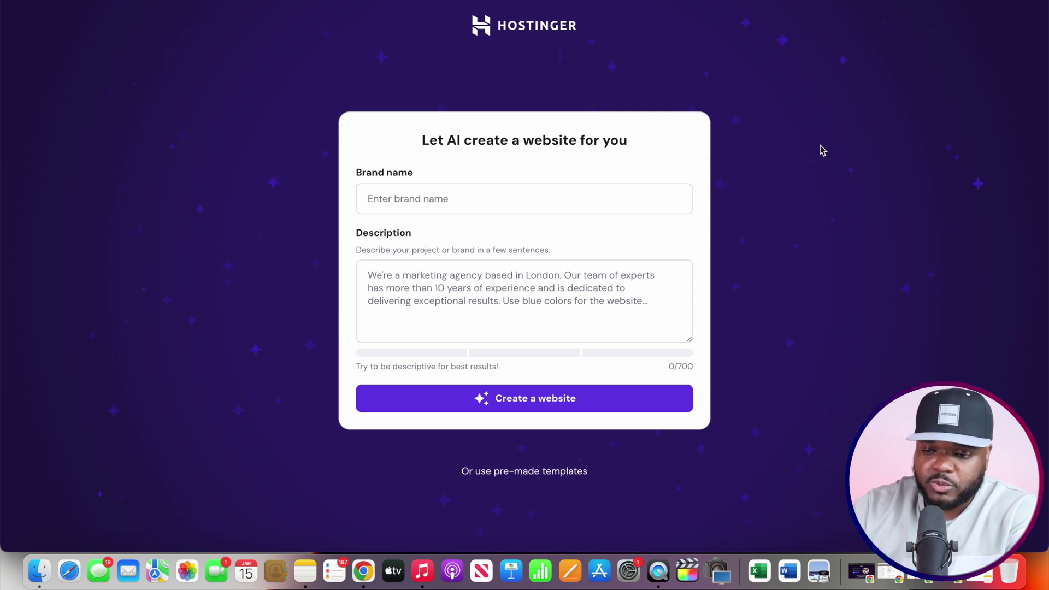
# Step: Enter "Pocket Profit Plan", with spaces between the words, as the brand name for the AI-created website
pyautogui.click(397, 199)
pyautogui.press('super+v')
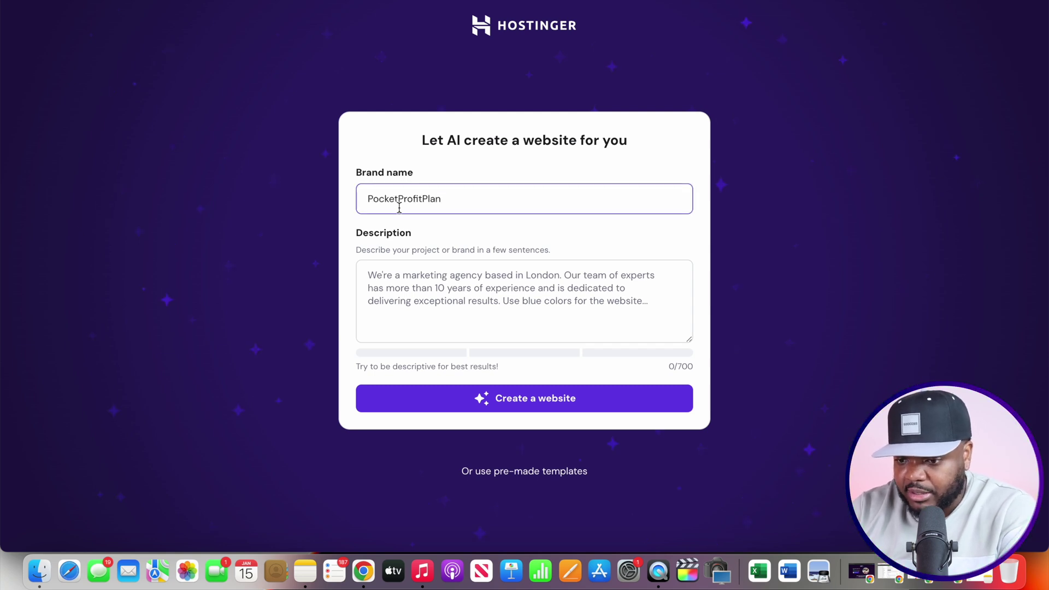
pyautogui.click(399, 199)
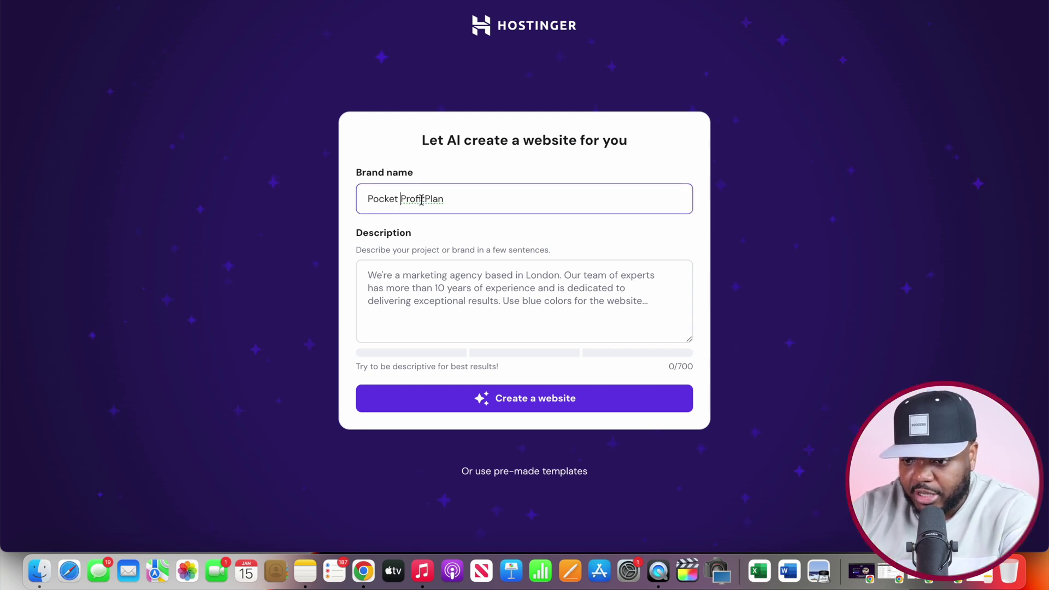
pyautogui.click(425, 199)
pyautogui.click(514, 234)
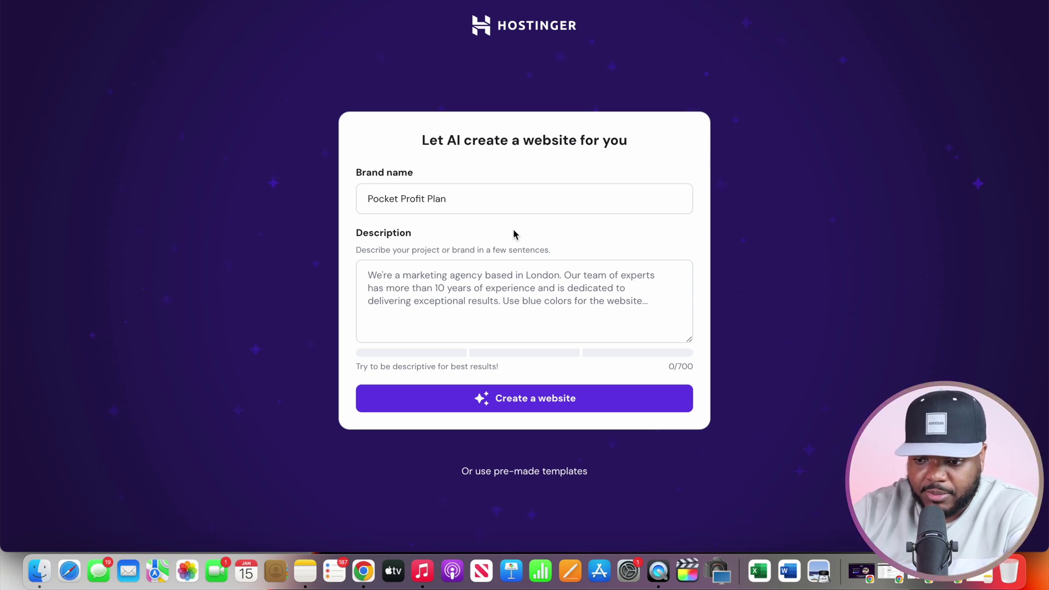
# Step: Begin the site description with "This is a website that focused on selling a finance educational product"
pyautogui.click(401, 283)
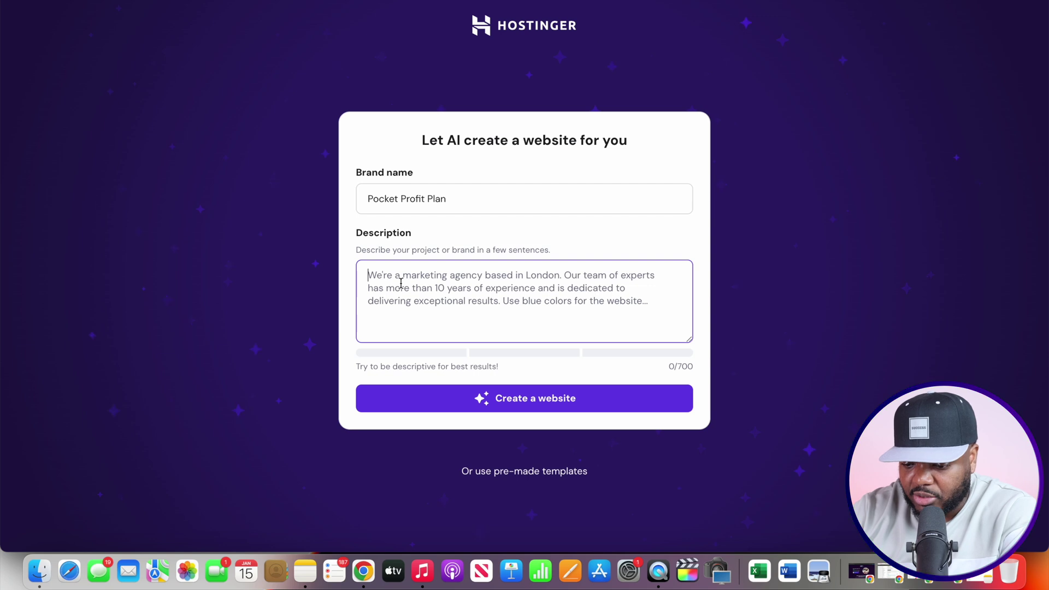
pyautogui.write('This is a website that ')
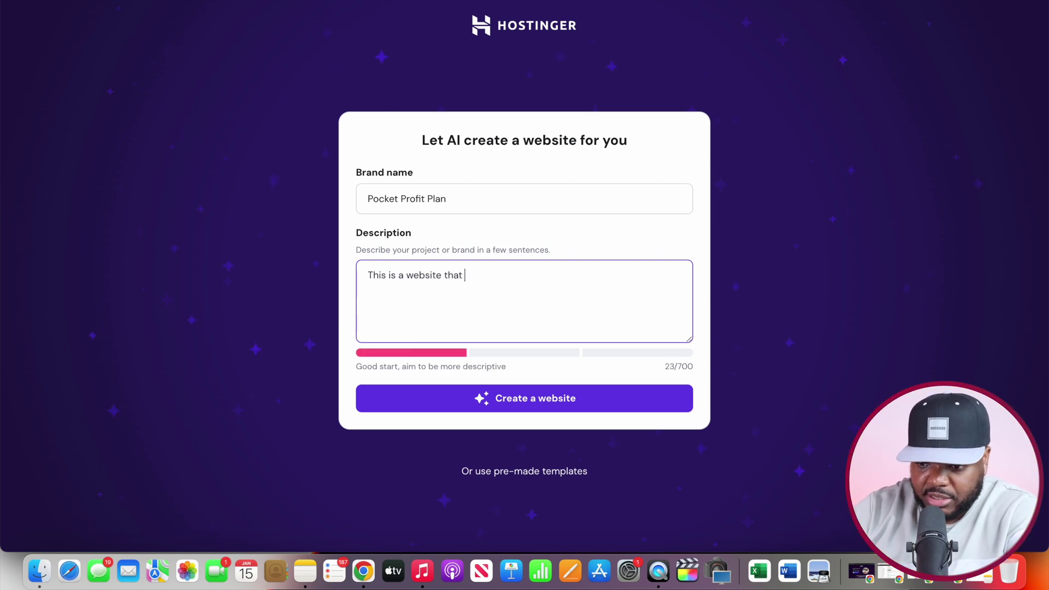
pyautogui.write('focused on selling a ')
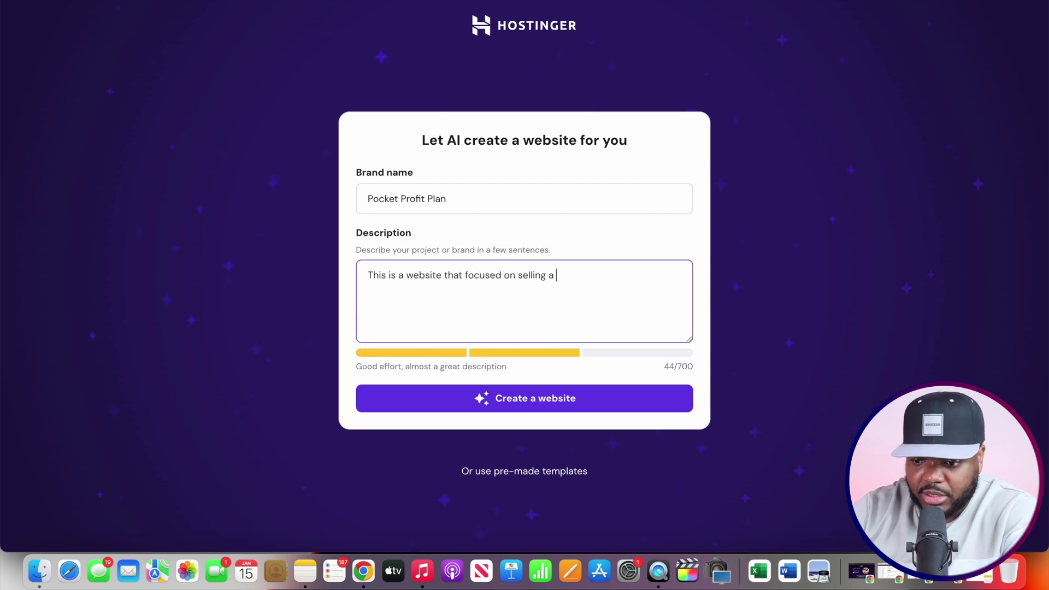
pyautogui.write('finance educational')
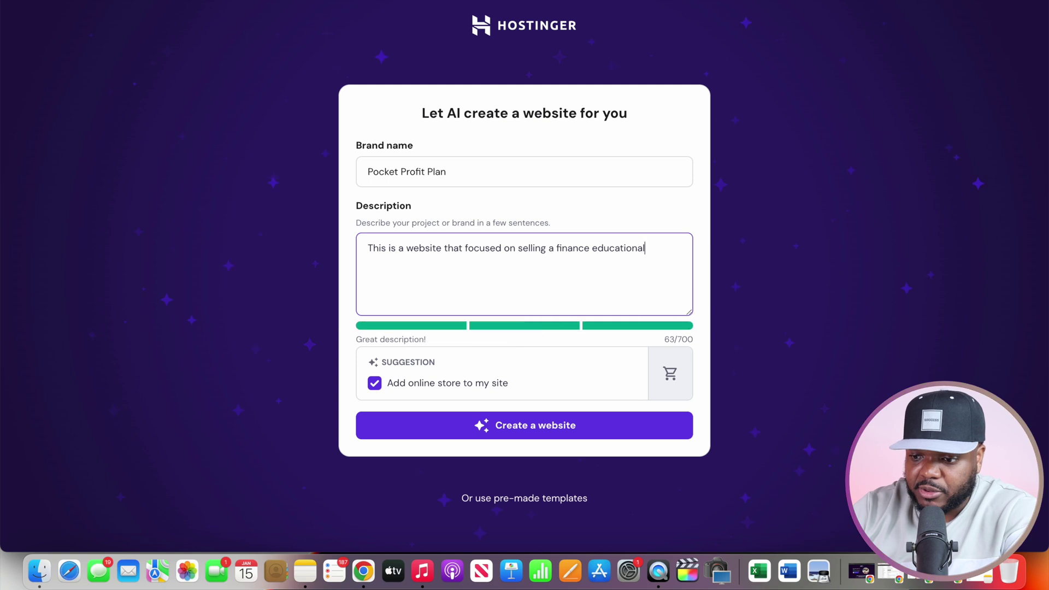
pyautogui.write(' product')
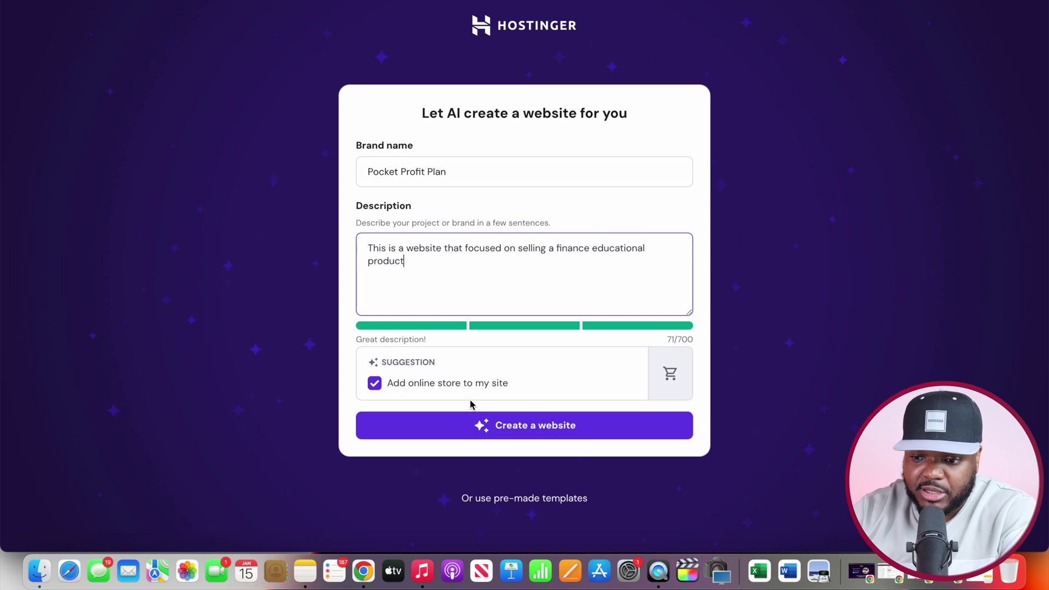
# Step: Add the description paragraph "This website will also be used as a blog website for personal finance education for me to generate traffic."
pyautogui.click(521, 254)
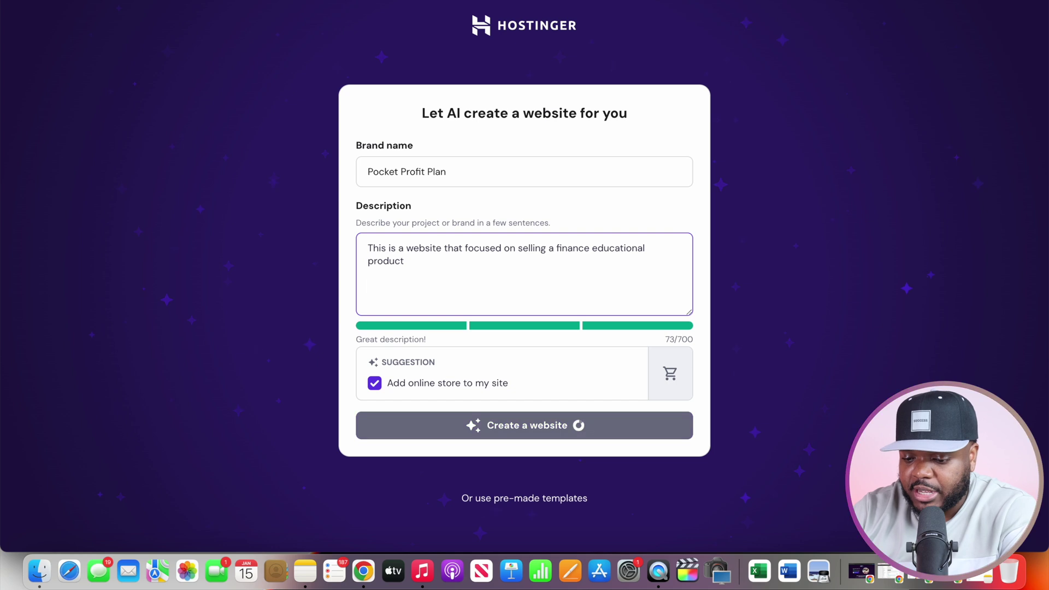
pyautogui.write('This website will also be used as a blog website for personal finance education')
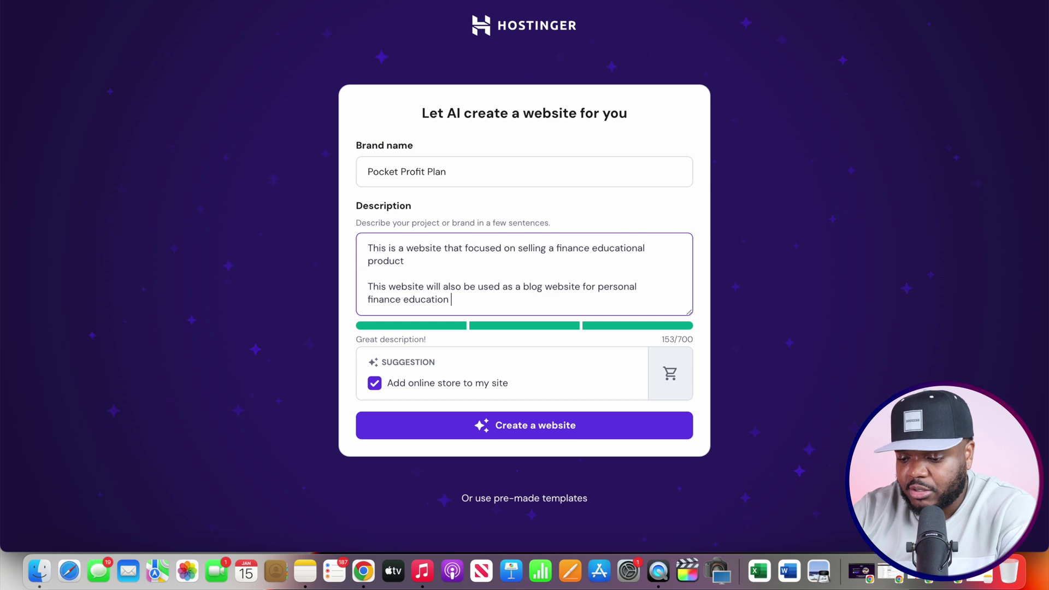
pyautogui.write('for me to gener')
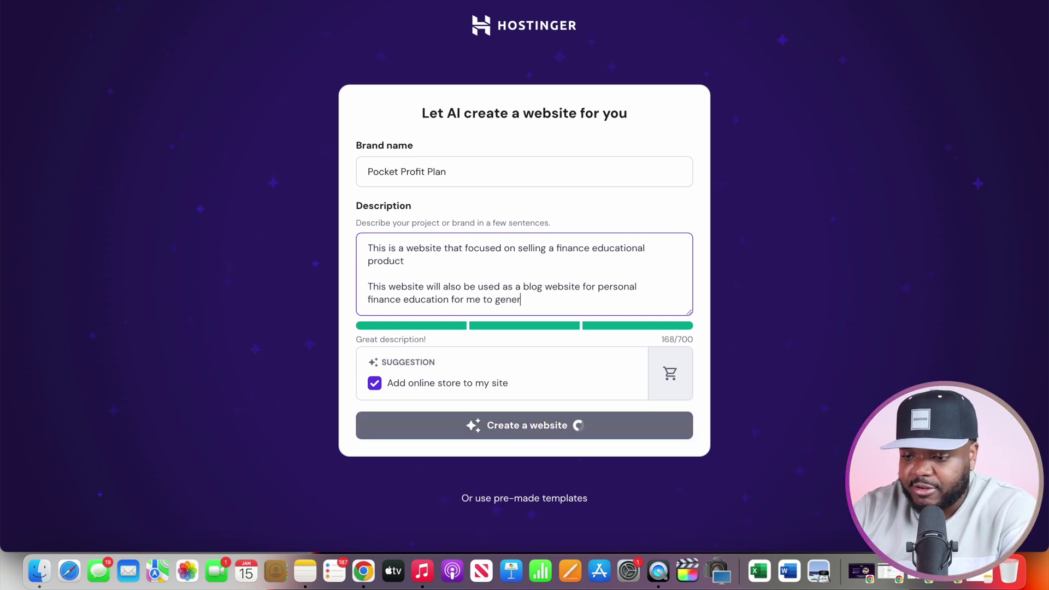
pyautogui.write('ate traf')
pyautogui.write('fic.')
# Step: Add a closing description paragraph, "It will educate people on reducing debt and investing", and review the full text
pyautogui.press('Return')
pyautogui.press('Return')
pyautogui.write('It will educate people on reducing debt and investing')
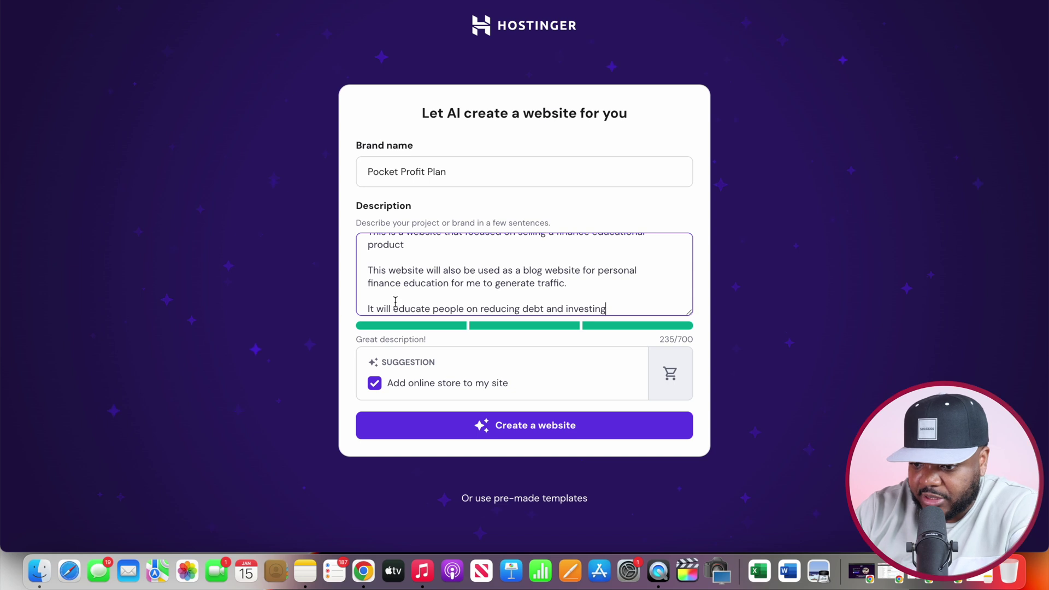
pyautogui.moveTo(374, 308); pyautogui.dragTo(552, 305)
pyautogui.click(464, 301)
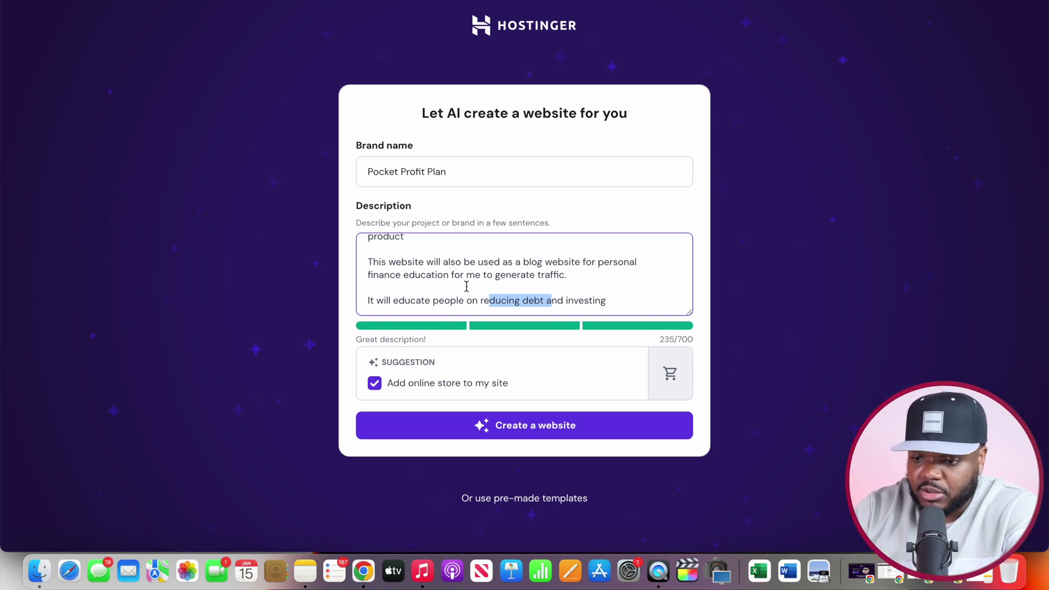
pyautogui.scroll(2, 466, 287)
pyautogui.scroll(-2, 467, 286)
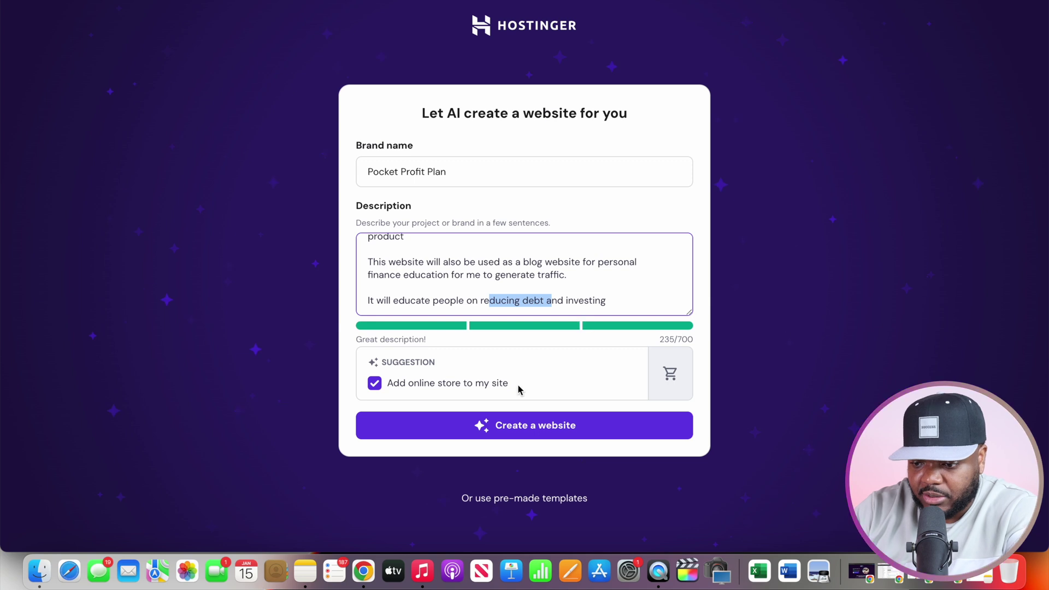
# Step: Generate the website with the suggested online store included and look through its homepage preview
pyautogui.click(508, 422)
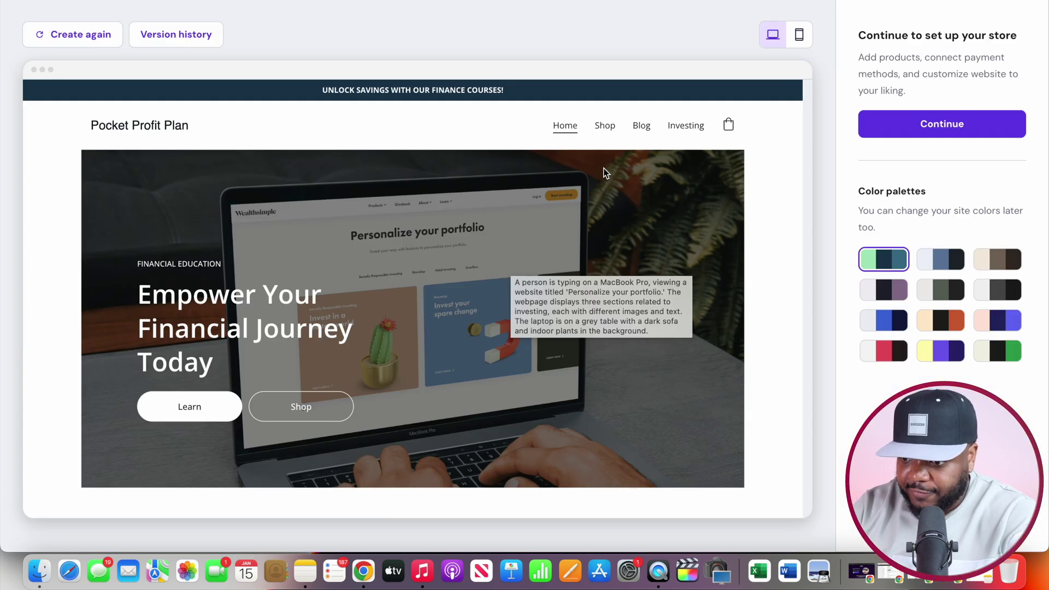
pyautogui.scroll(-10, 615, 176)
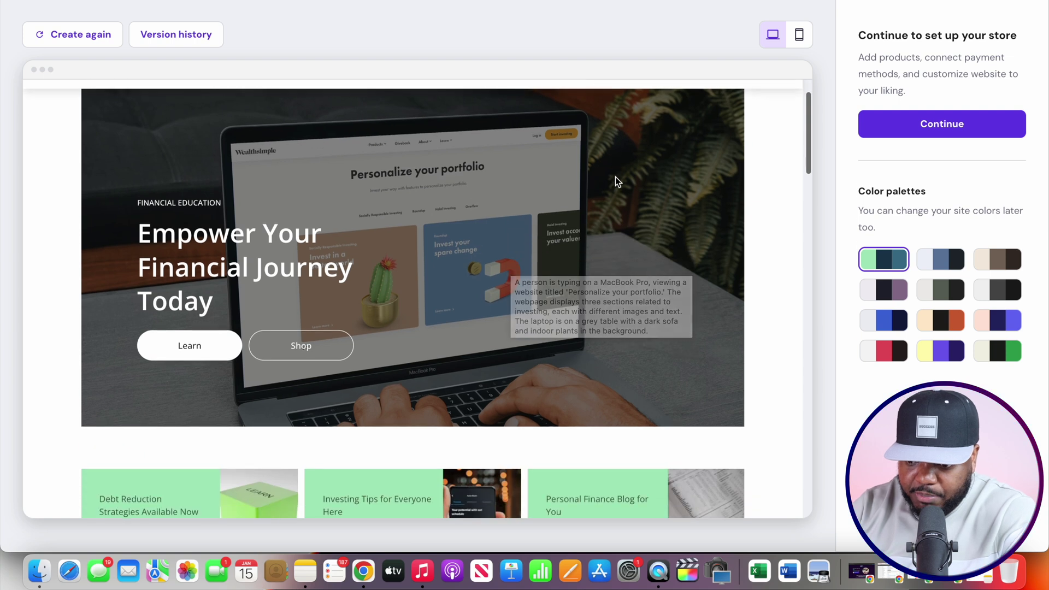
# Step: Review the generated homepage's product listings, customer reviews and footer in the preview
pyautogui.scroll(-15, 616, 177)
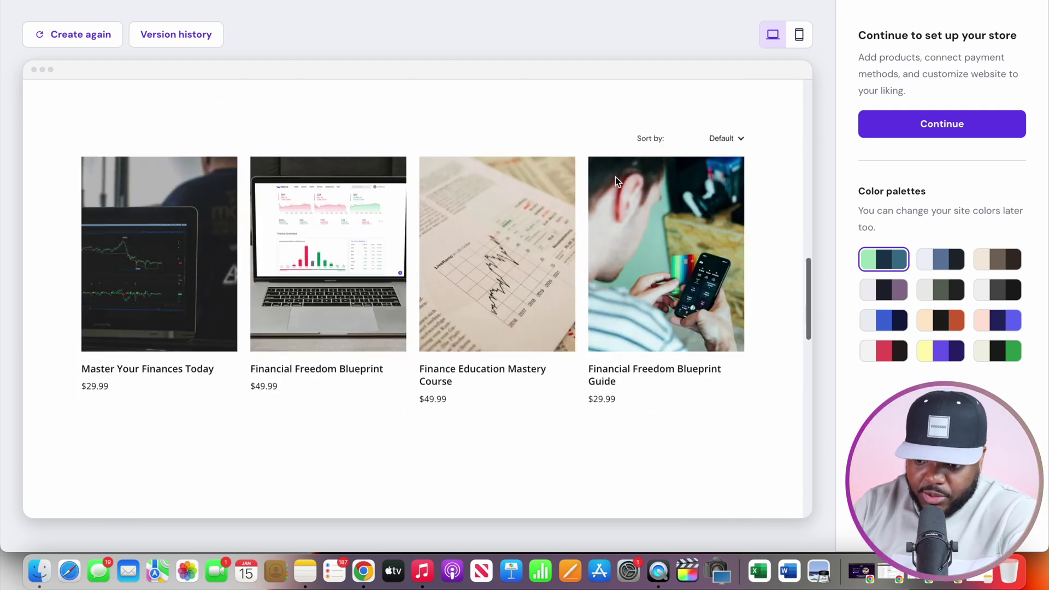
pyautogui.scroll(-5, 616, 182)
pyautogui.scroll(12, 616, 182)
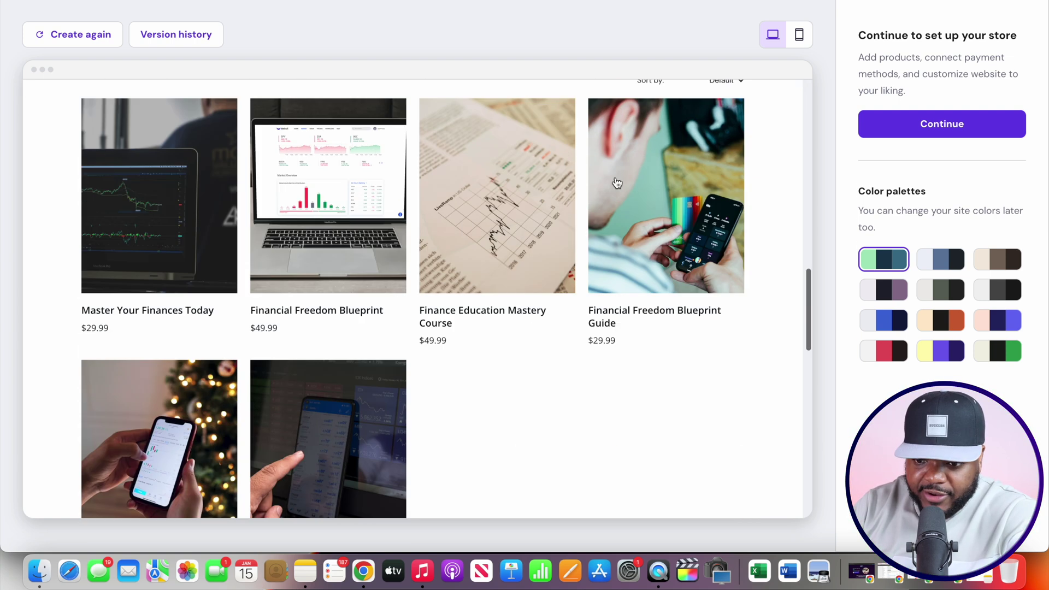
pyautogui.scroll(-15, 616, 181)
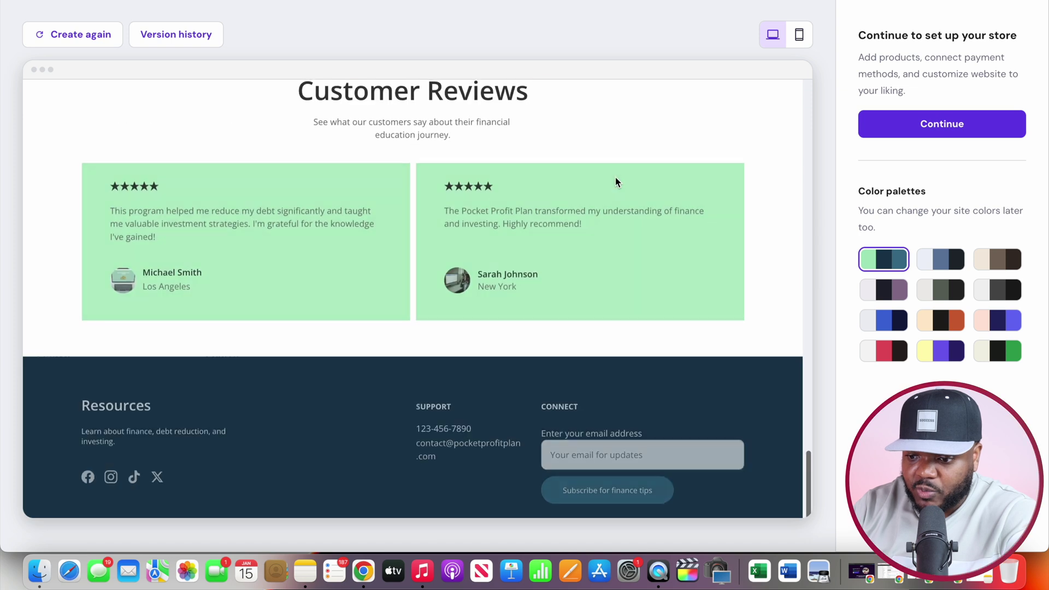
pyautogui.scroll(15, 616, 182)
pyautogui.scroll(1, 615, 177)
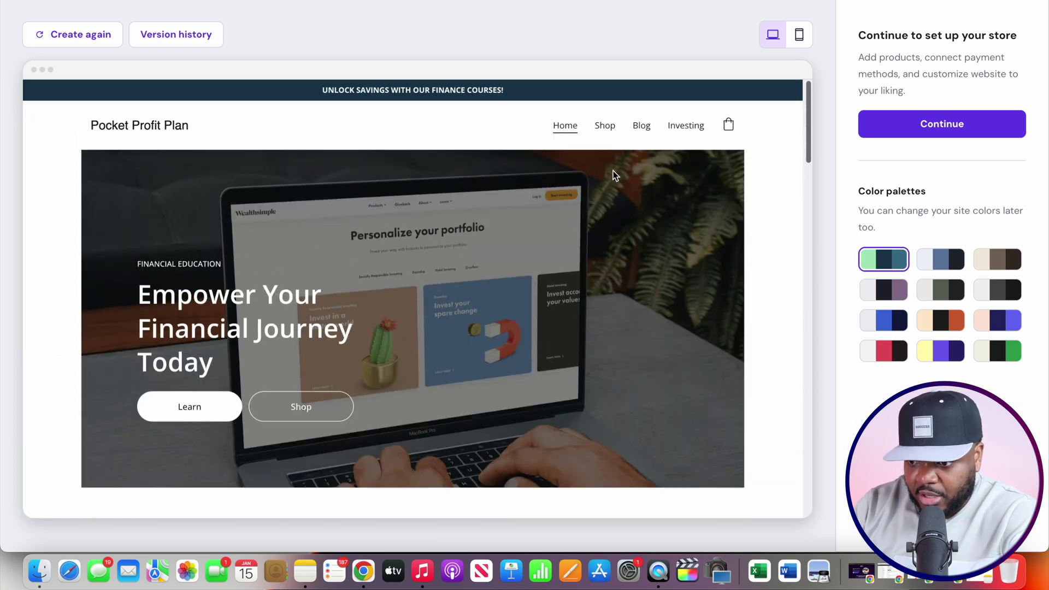
# Step: Preview the site's Shop page and look through the article cards on its Blog page
pyautogui.click(601, 129)
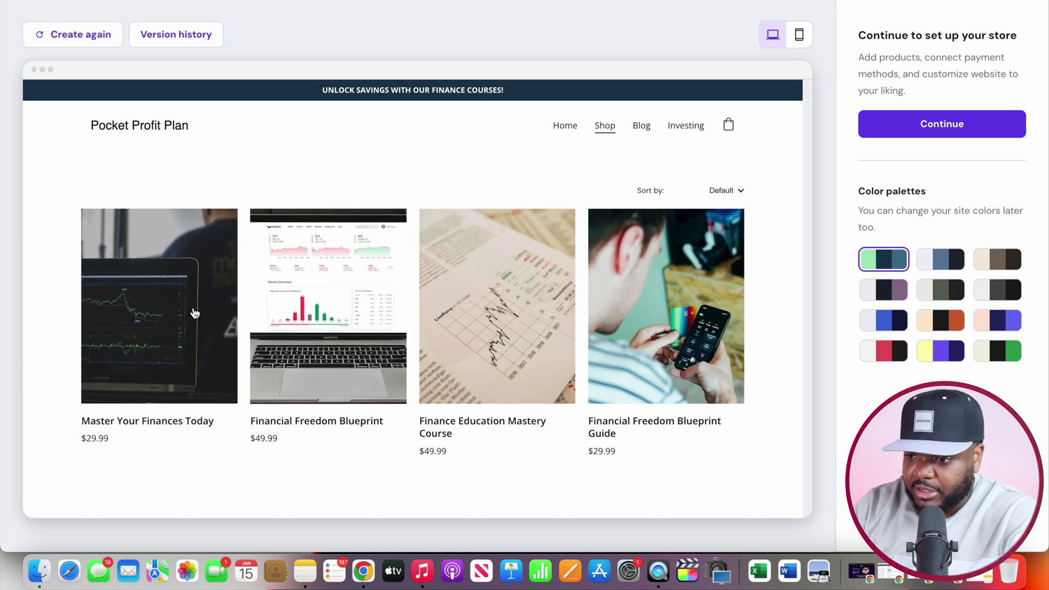
pyautogui.click(640, 127)
pyautogui.scroll(-3, 470, 273)
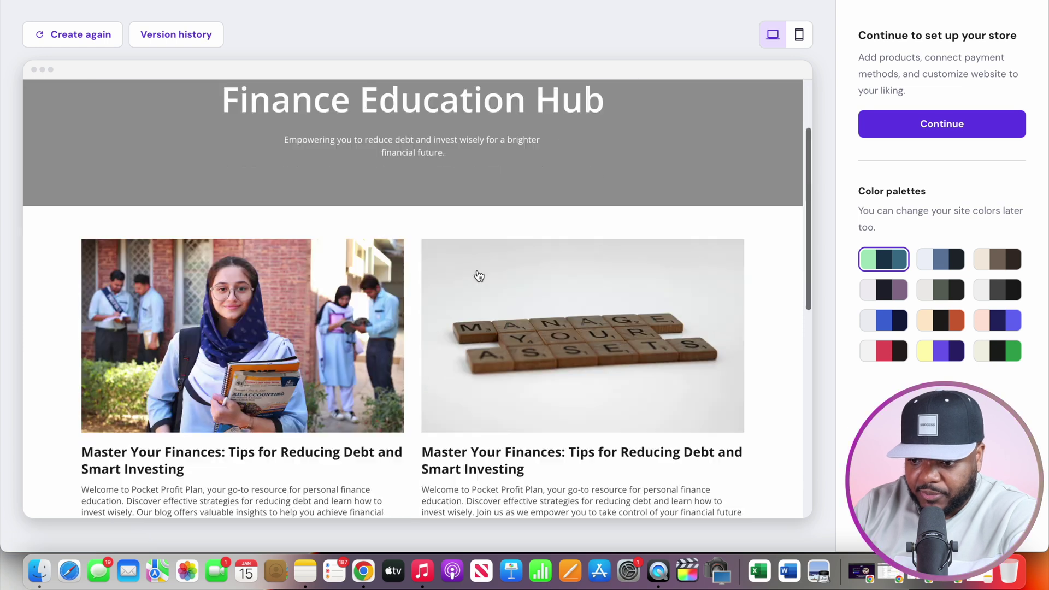
pyautogui.scroll(-3, 523, 353)
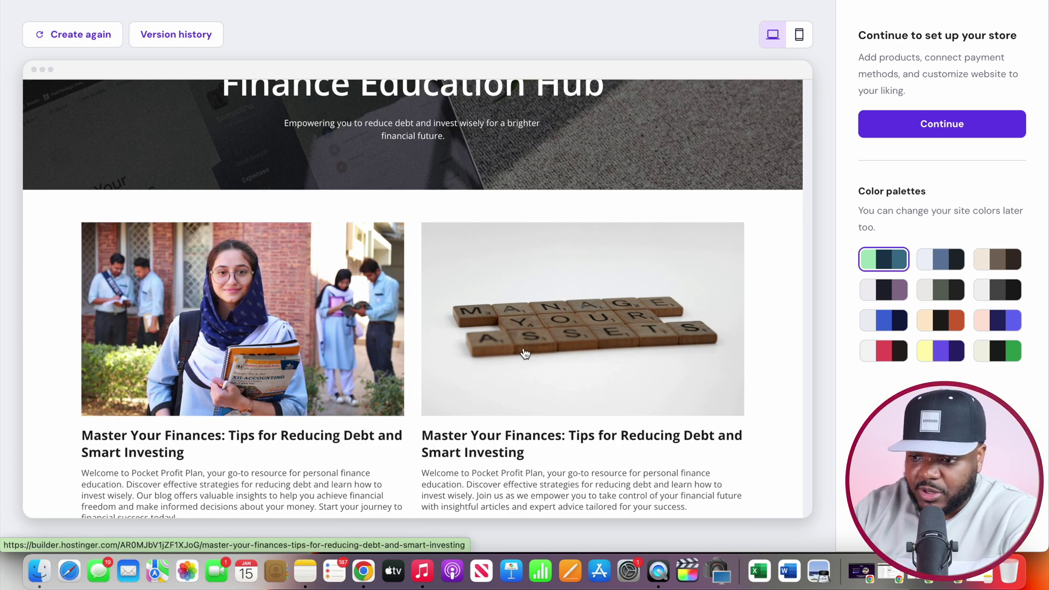
pyautogui.scroll(5, 523, 353)
# Step: Preview the Investing page and examine its heading, education services section and contact form area
pyautogui.click(685, 127)
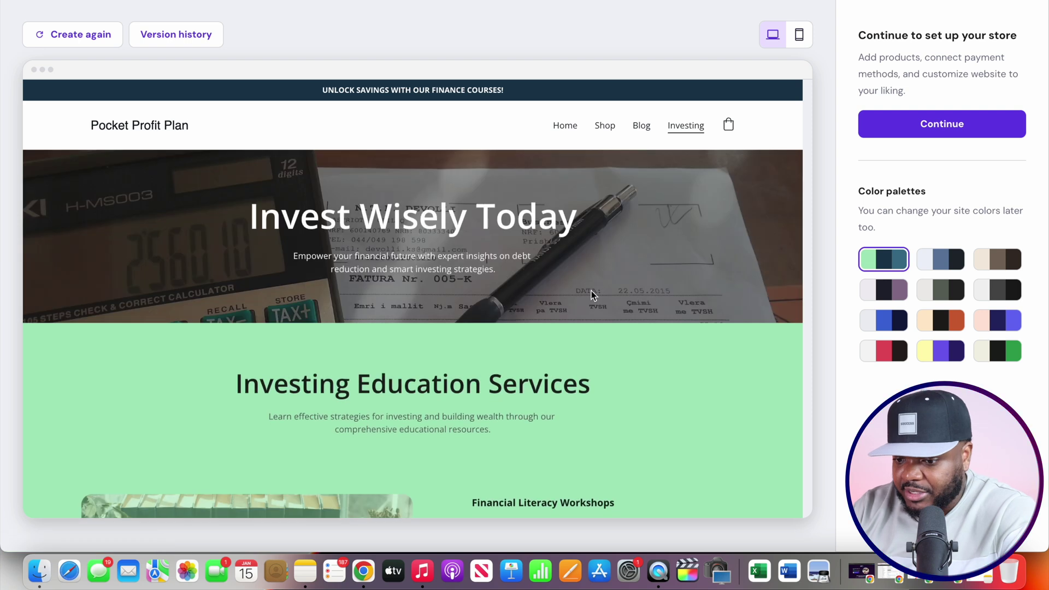
pyautogui.scroll(-10, 592, 295)
pyautogui.scroll(3, 595, 293)
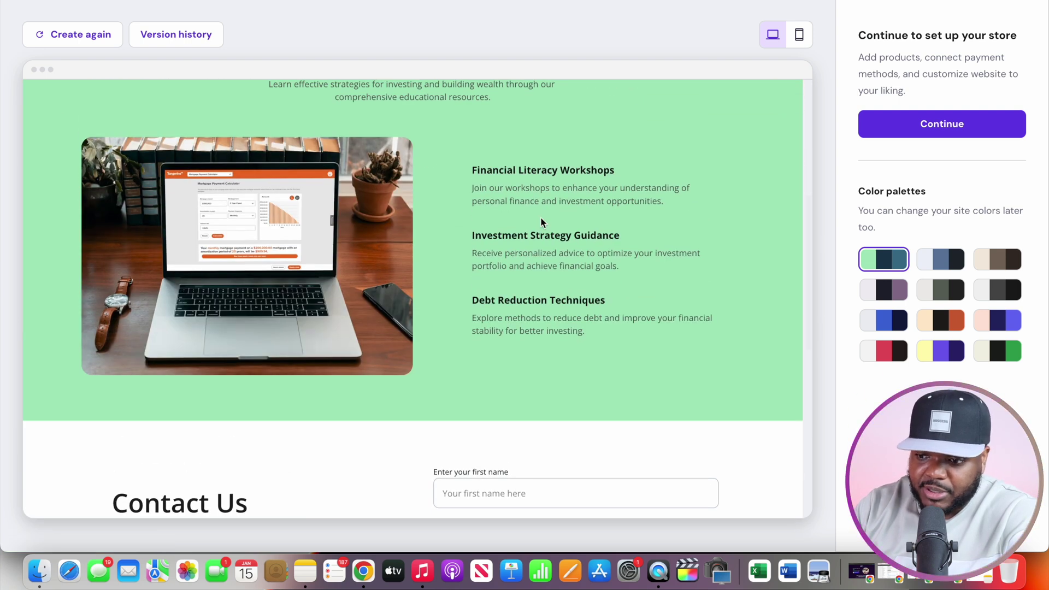
pyautogui.scroll(5, 544, 207)
pyautogui.moveTo(236, 273); pyautogui.dragTo(590, 289)
pyautogui.click(574, 298)
pyautogui.scroll(-4, 552, 356)
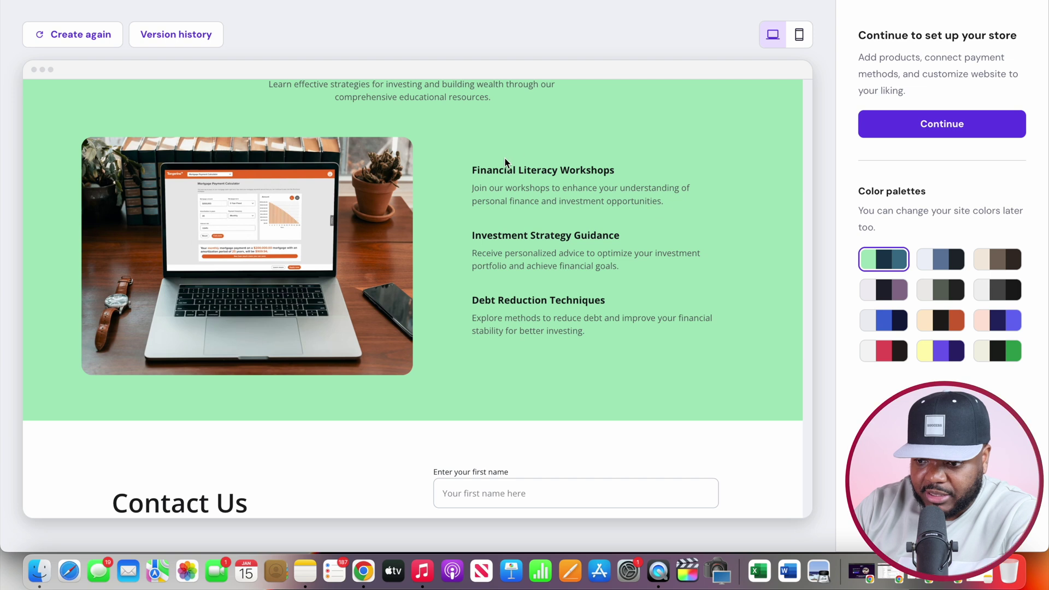
pyautogui.scroll(6, 526, 311)
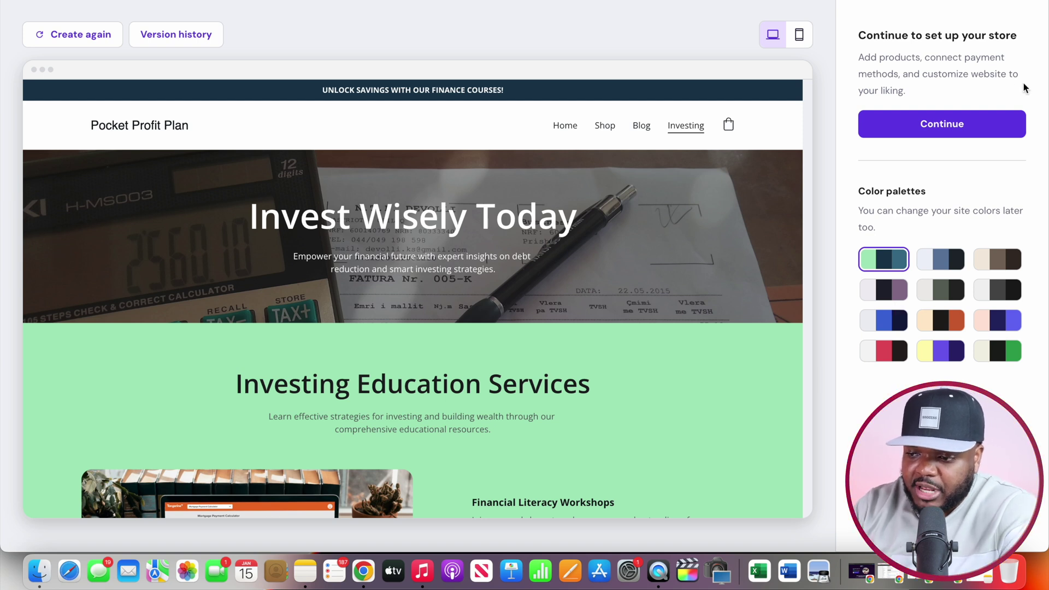
# Step: Continue to the store setup and review the tasks for first product, payment method, company information and shipping
pyautogui.click(919, 133)
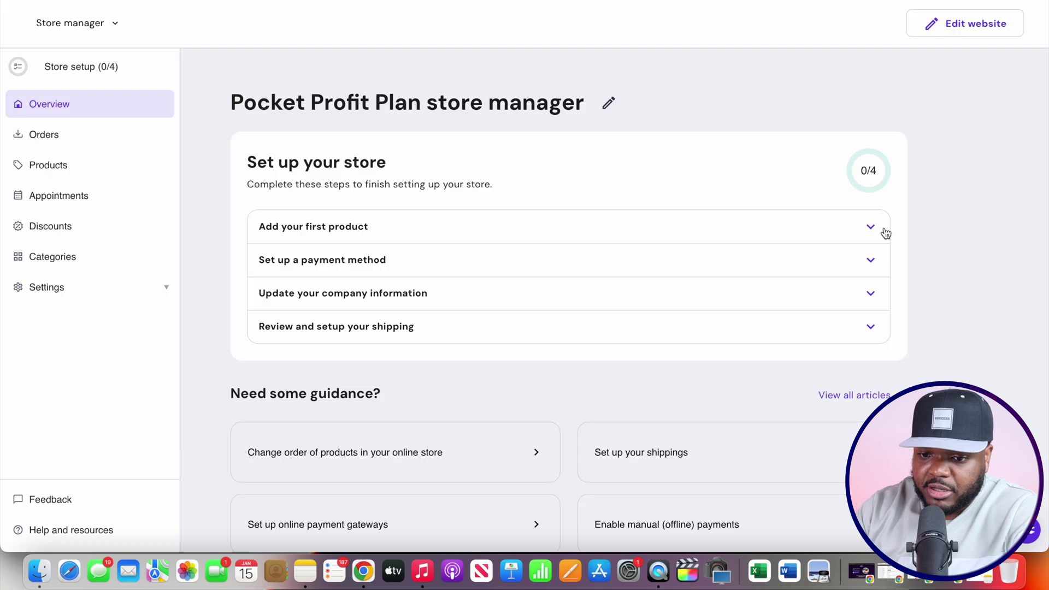
pyautogui.click(872, 227)
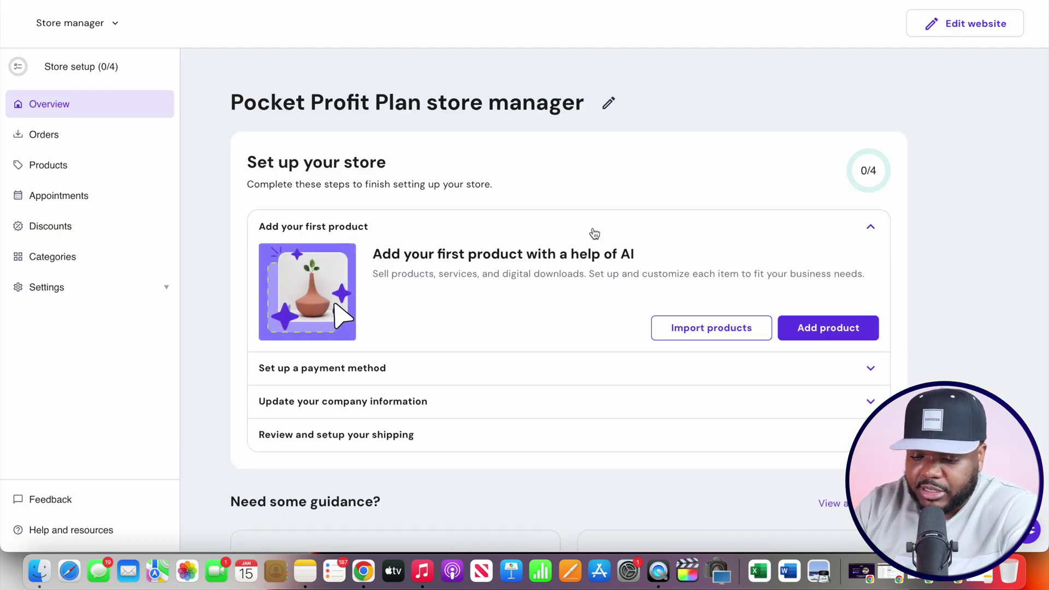
pyautogui.click(871, 369)
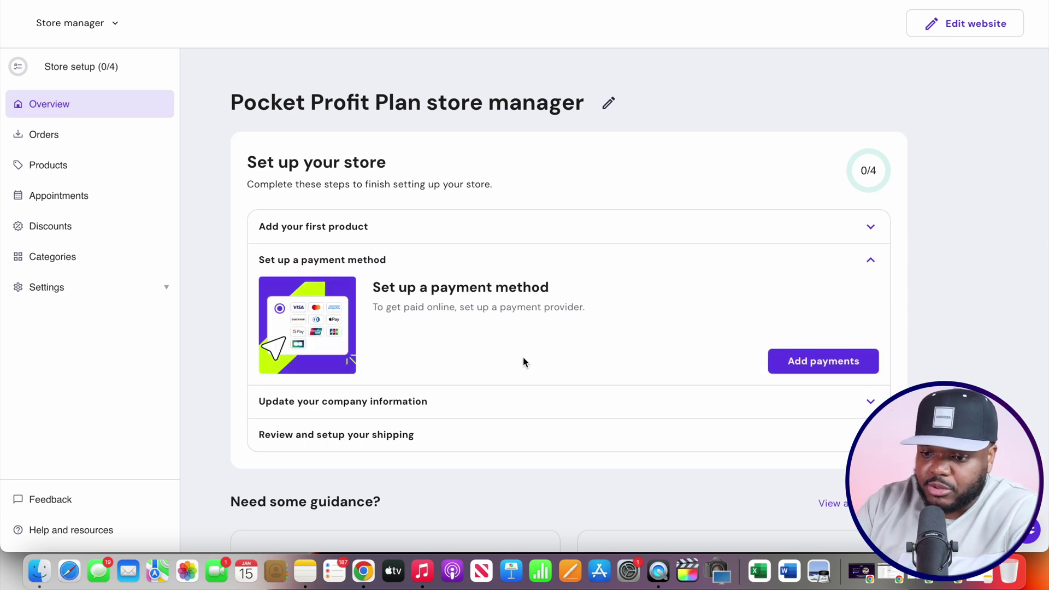
pyautogui.click(871, 260)
pyautogui.click(871, 293)
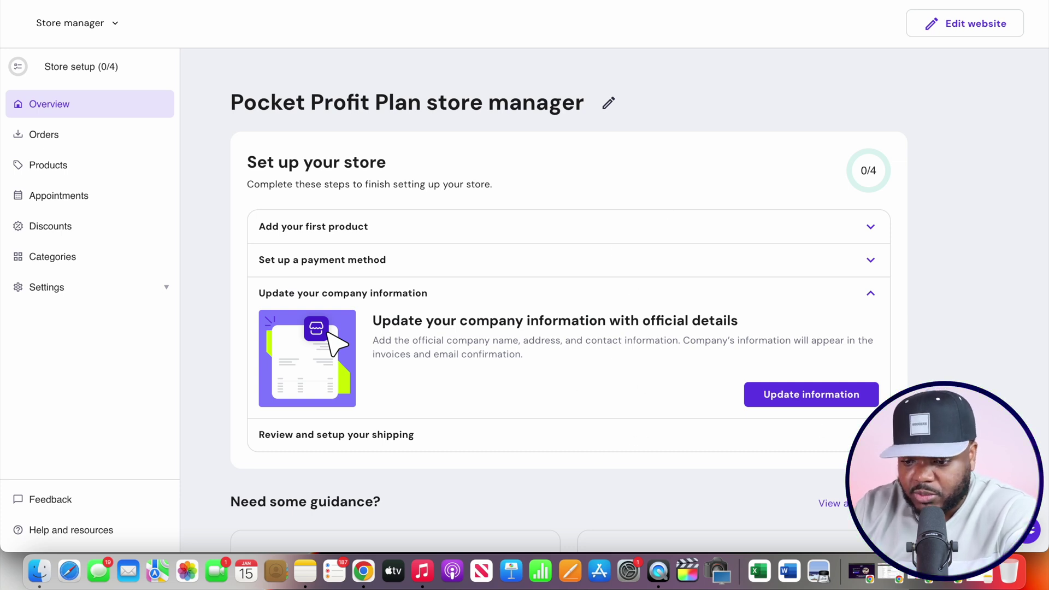
pyautogui.click(574, 434)
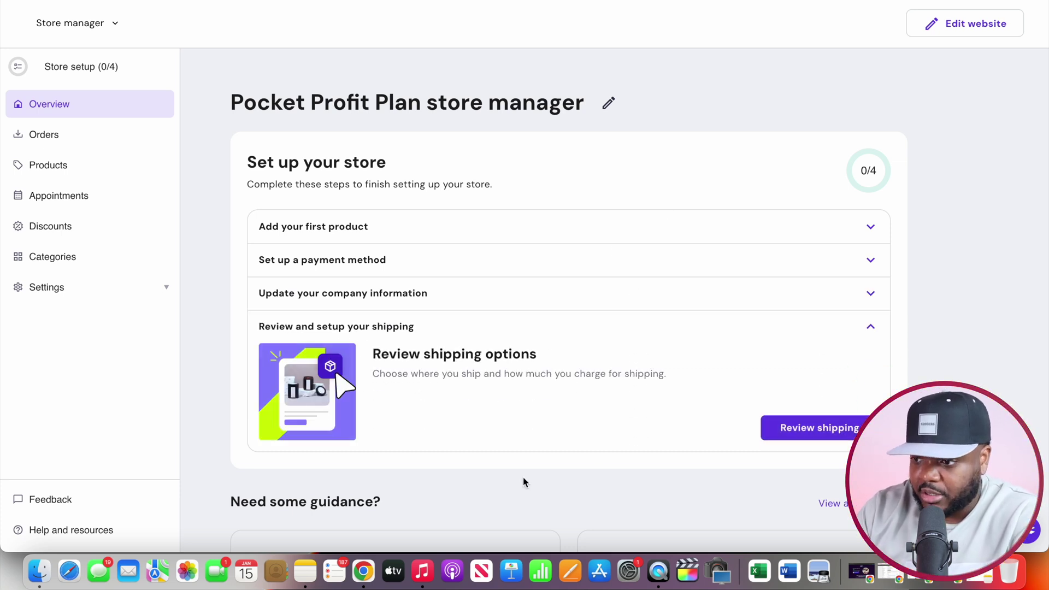